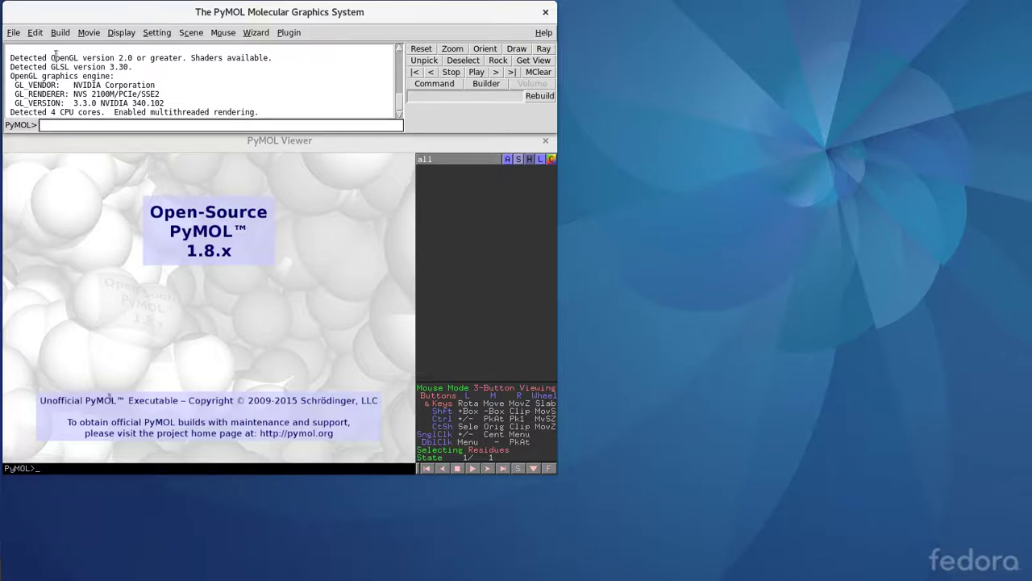
Open atp_exp.pdb from Downloads in PyMOL and rotate the ATP stick model
click(13, 32)
click(21, 58)
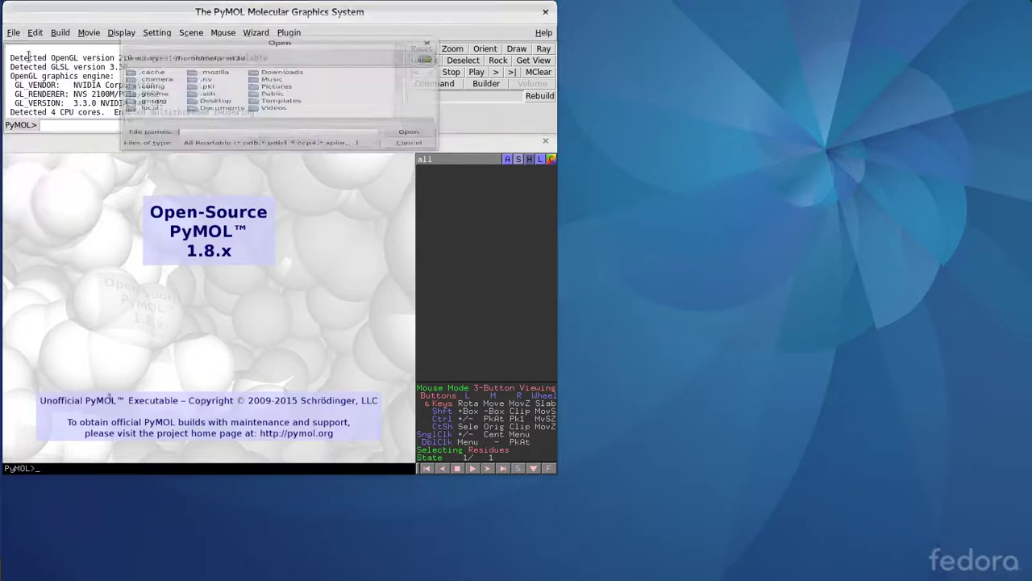
click(272, 64)
double_click(272, 64)
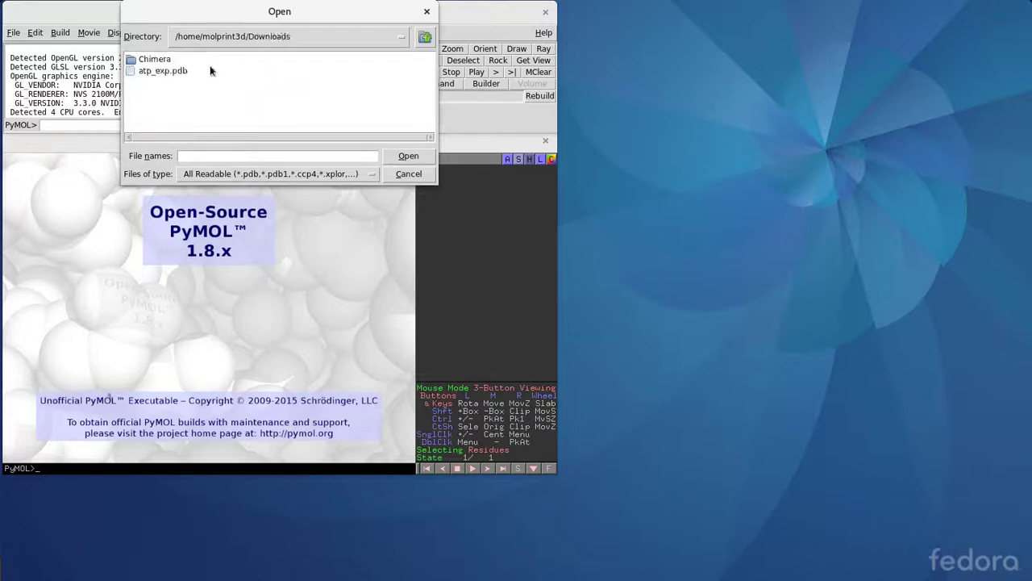
double_click(169, 71)
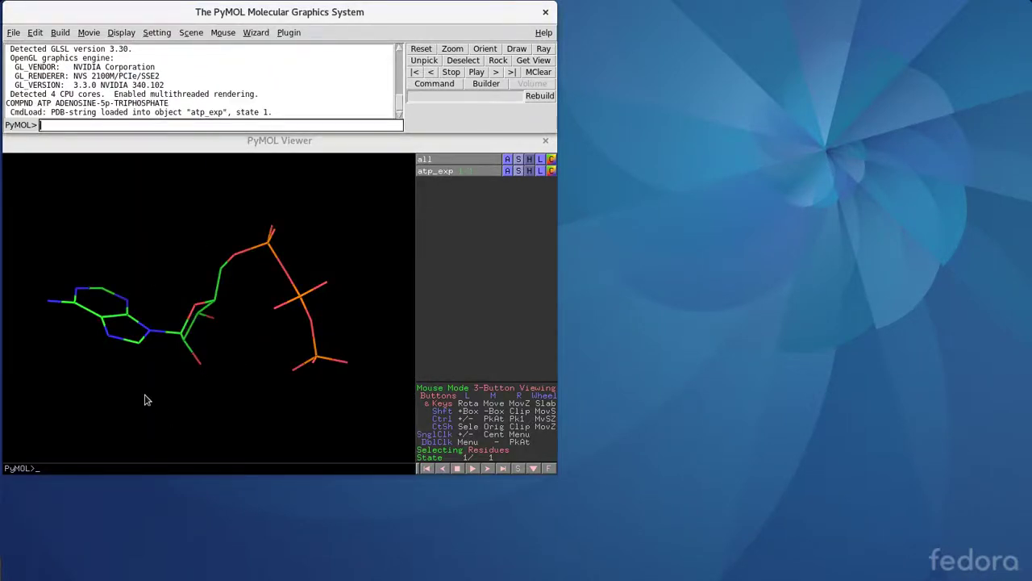
drag(145, 398, 278, 301)
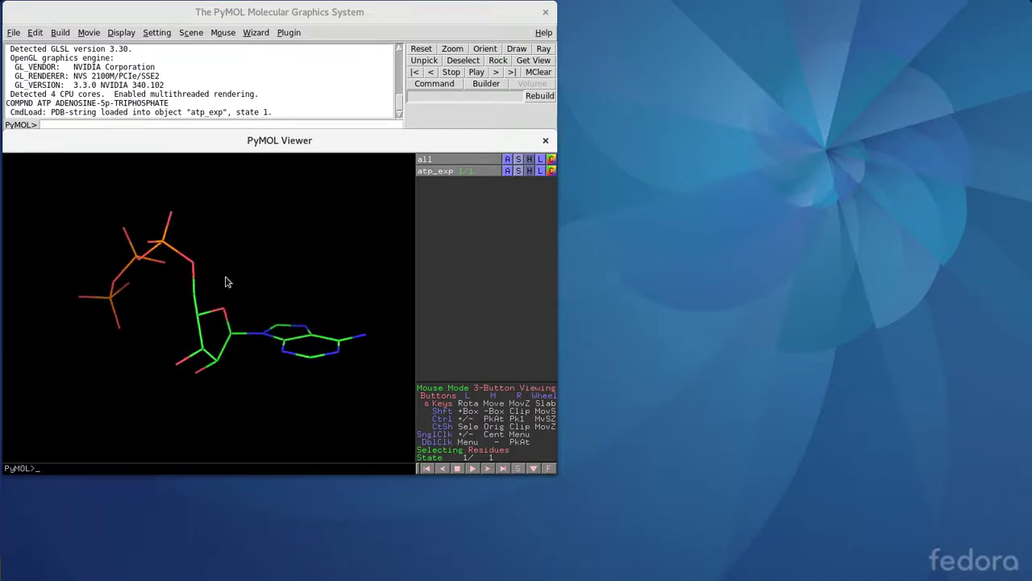
Select lines 2–13 of molvis_settings.txt on GitHub, the PyMOL ball-and-stick commands
mouse_move(1, 3)
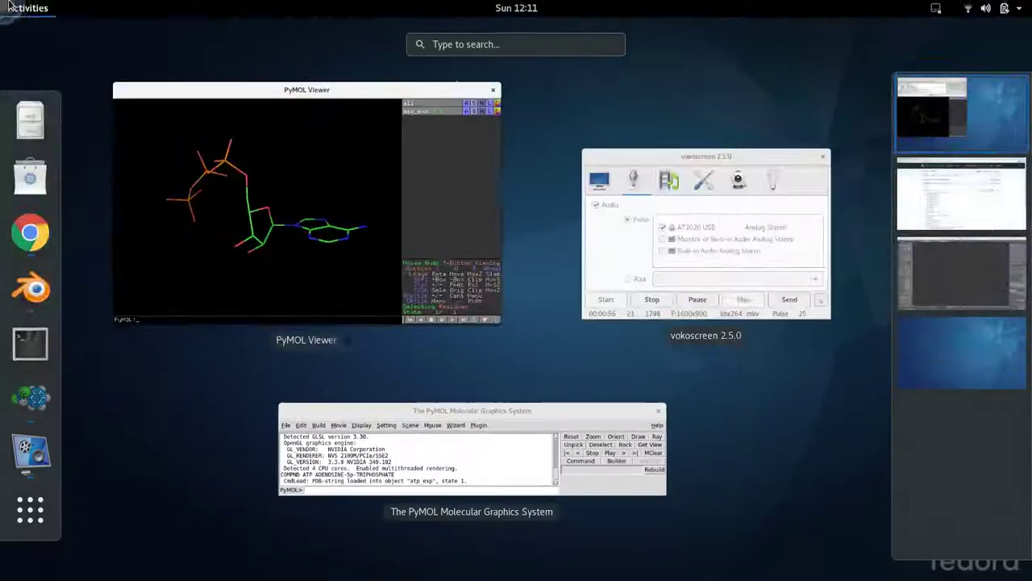
click(960, 197)
click(537, 324)
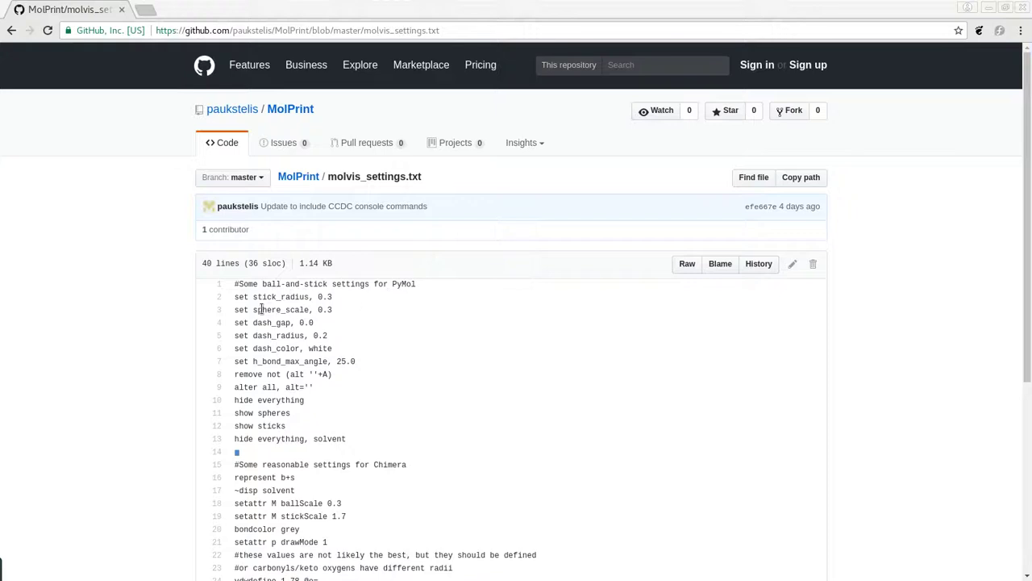
drag(235, 297, 360, 449)
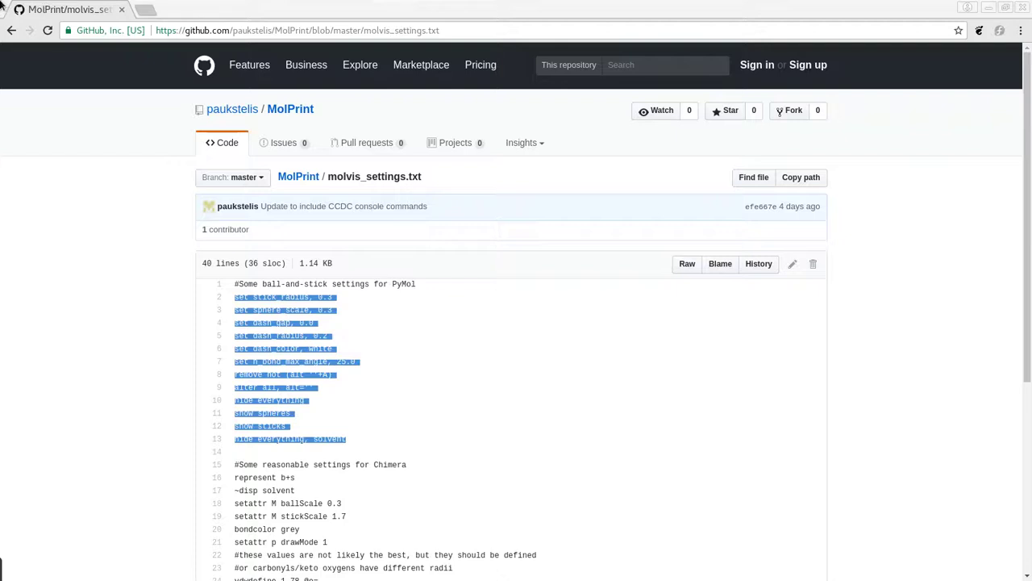
Return to the PyMOL workspace and bring its main window forward
mouse_move(2, 5)
click(923, 121)
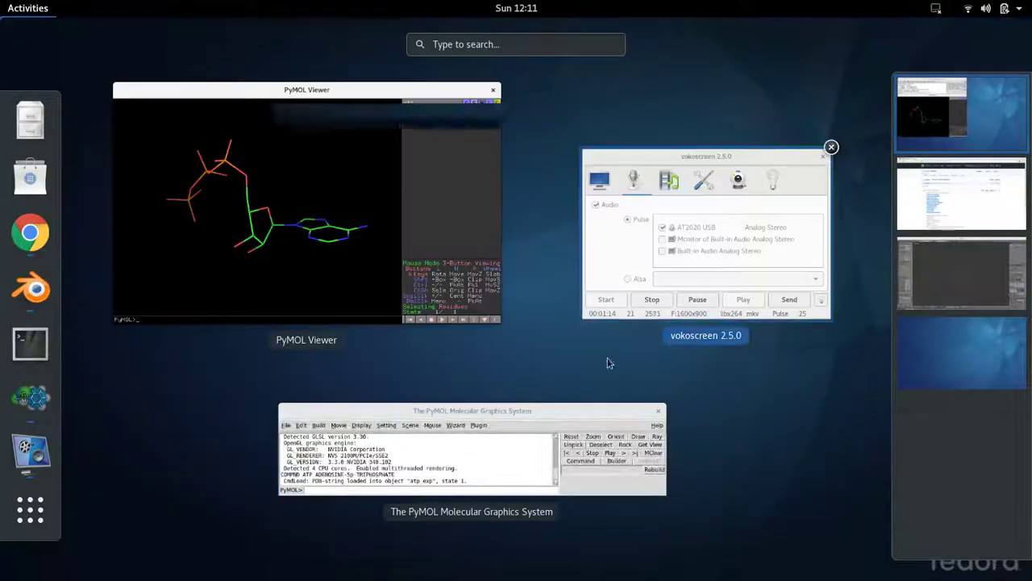
click(394, 466)
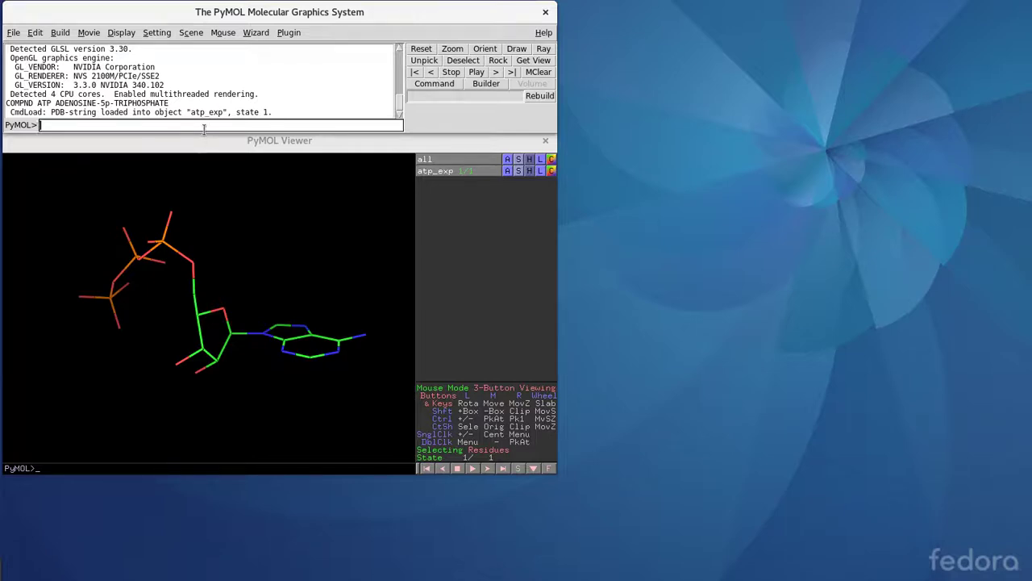
Paste and run the ball-and-stick commands in PyMOL's command line, altering 31 atoms
key(ctrl+v)
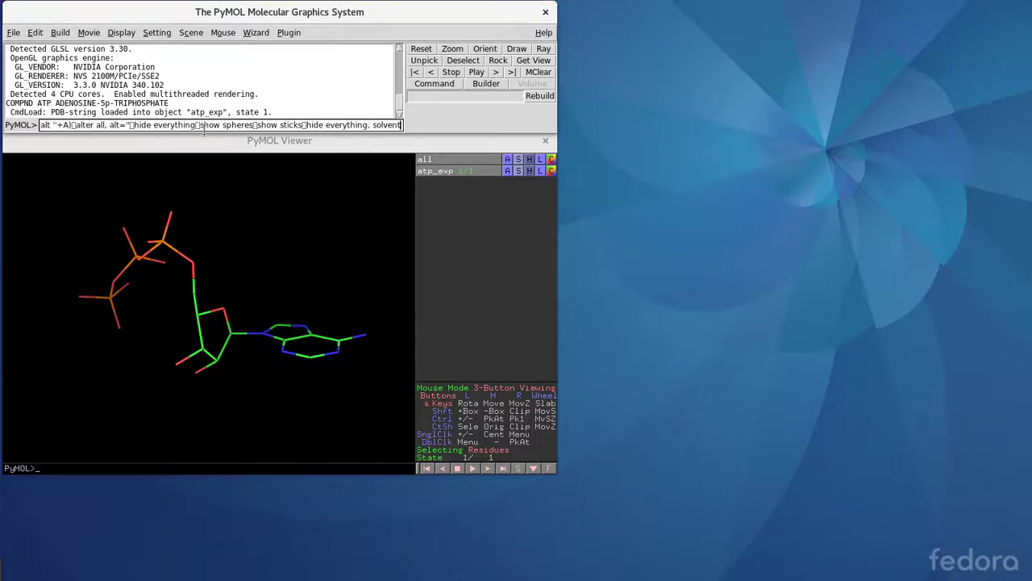
key(Return)
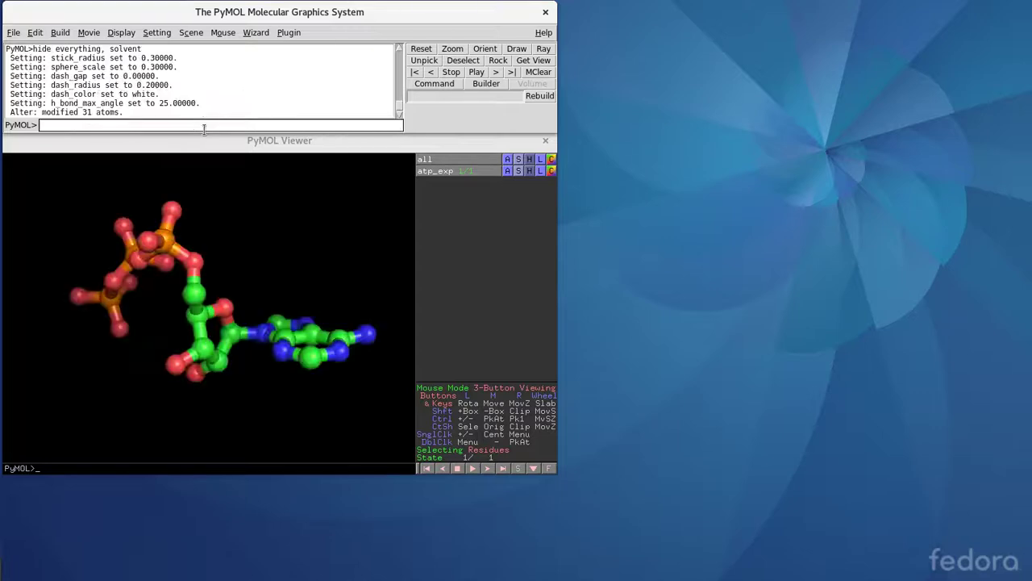
drag(165, 411, 186, 408)
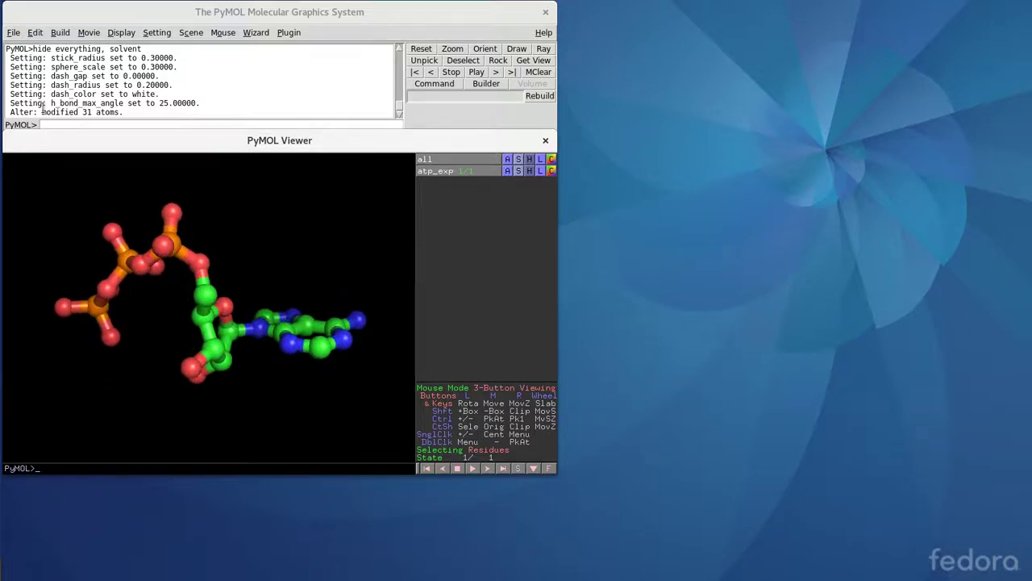
Export the ATP model from PyMOL as VRML 2 file atp.wrl in Downloads
click(13, 33)
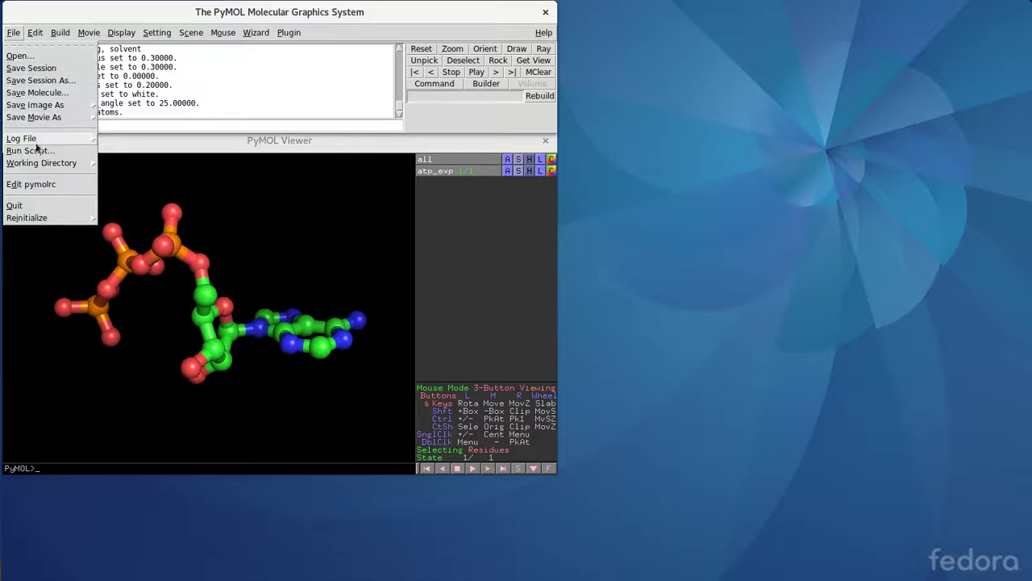
mouse_move(42, 109)
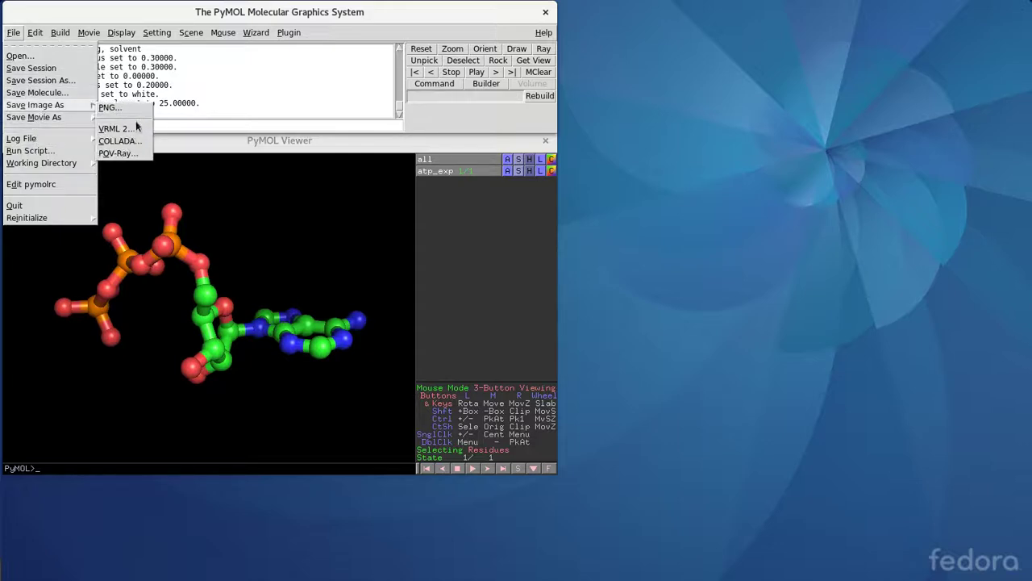
click(113, 129)
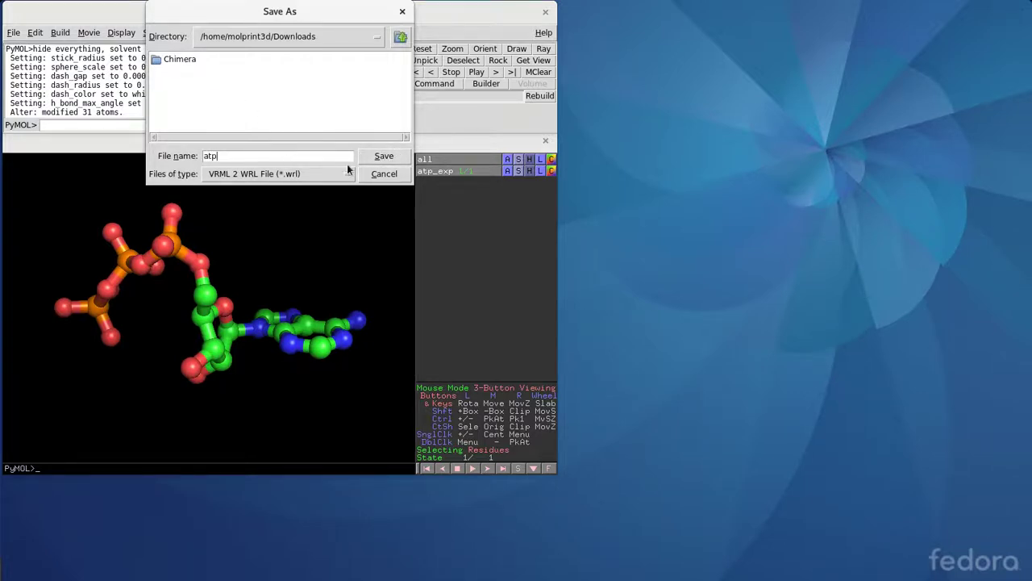
click(382, 156)
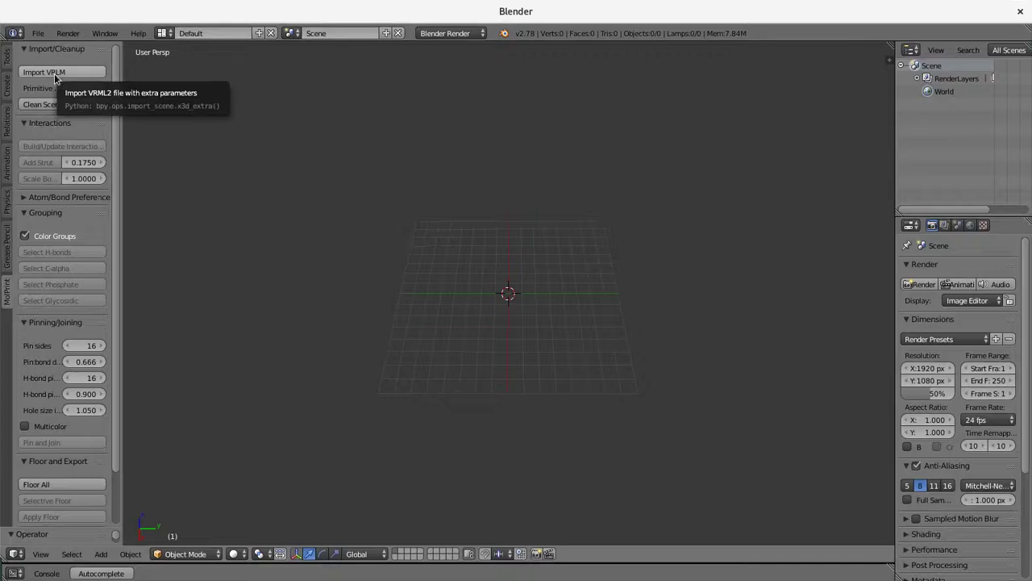
Import atp.wrl from Downloads via MolPrint's Import VRML and orbit the 105-object molecule
click(55, 74)
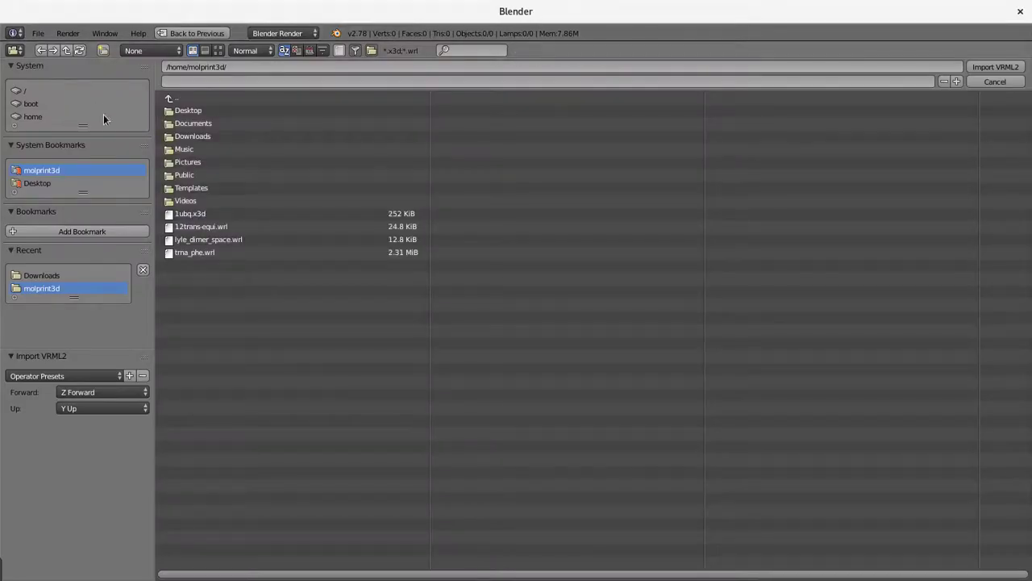
click(42, 276)
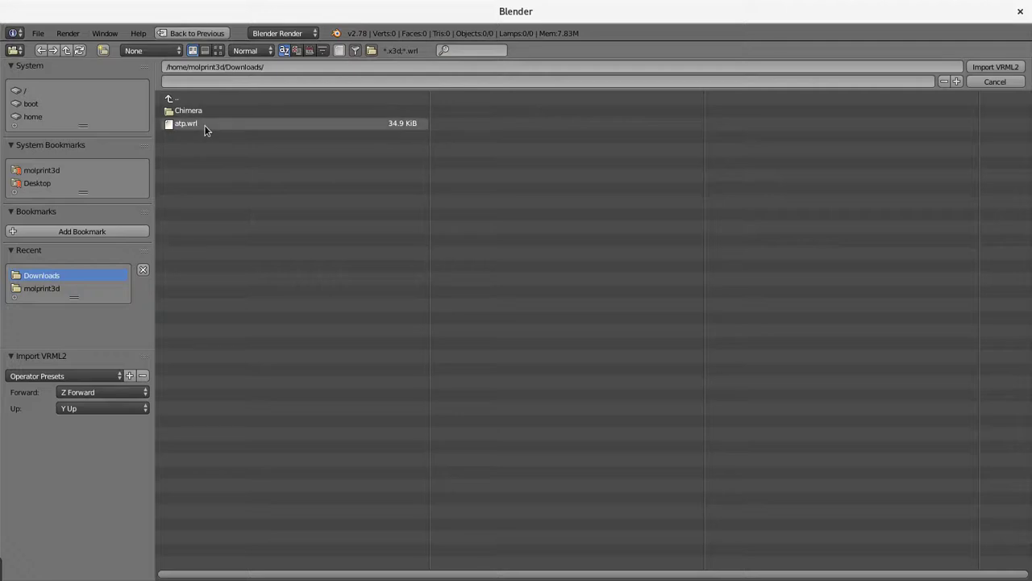
double_click(205, 129)
middle_drag(368, 447, 495, 390)
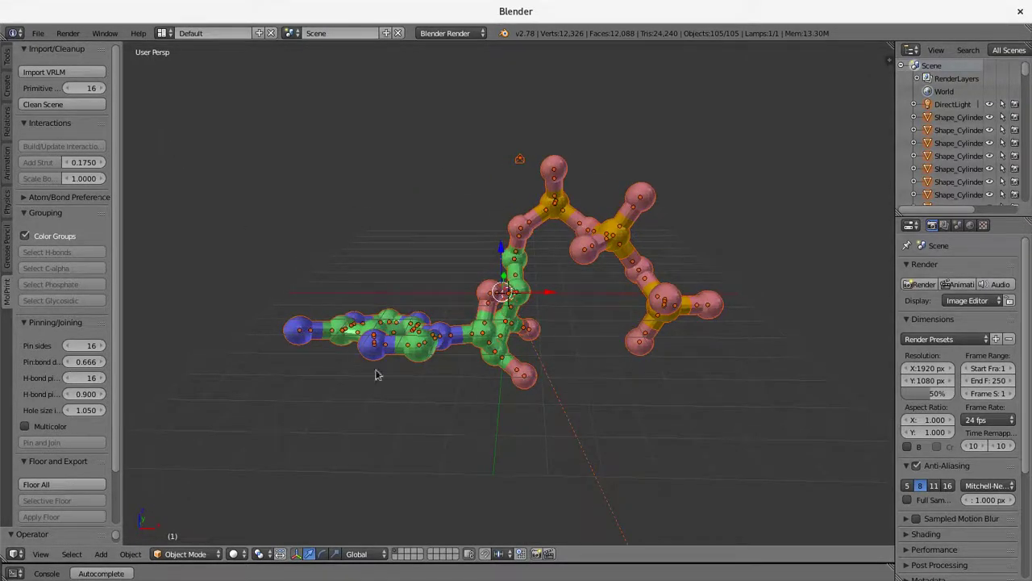
Run MolPrint Clean Scene, reducing the molecule to 64 solid atom and bond objects
middle_drag(375, 374, 397, 353)
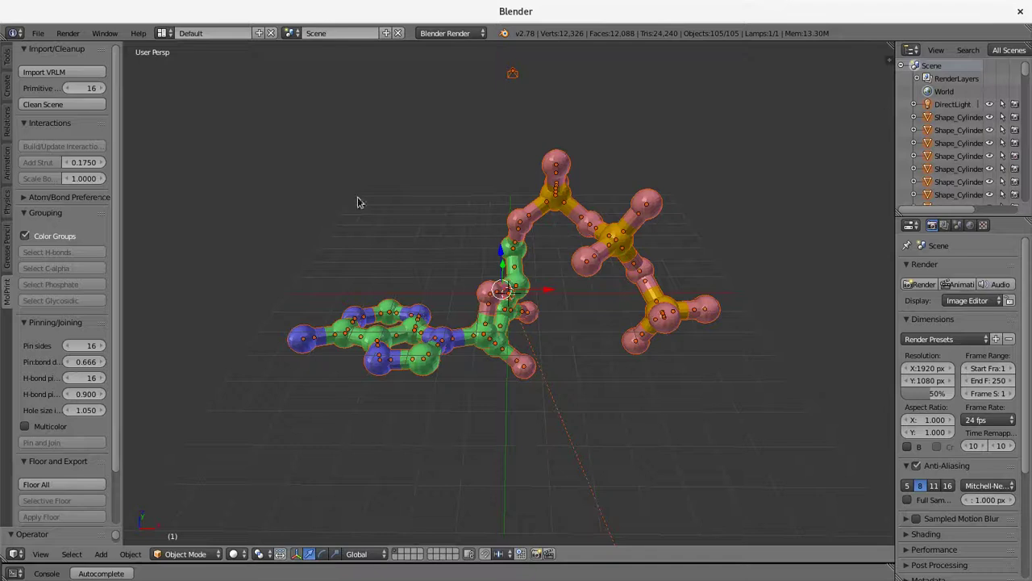
click(74, 104)
mouse_move(354, 156)
middle_down()
mouse_move(385, 223)
mouse_move(440, 195)
mouse_move(329, 161)
mouse_move(362, 191)
mouse_move(422, 166)
mouse_move(373, 160)
middle_up()
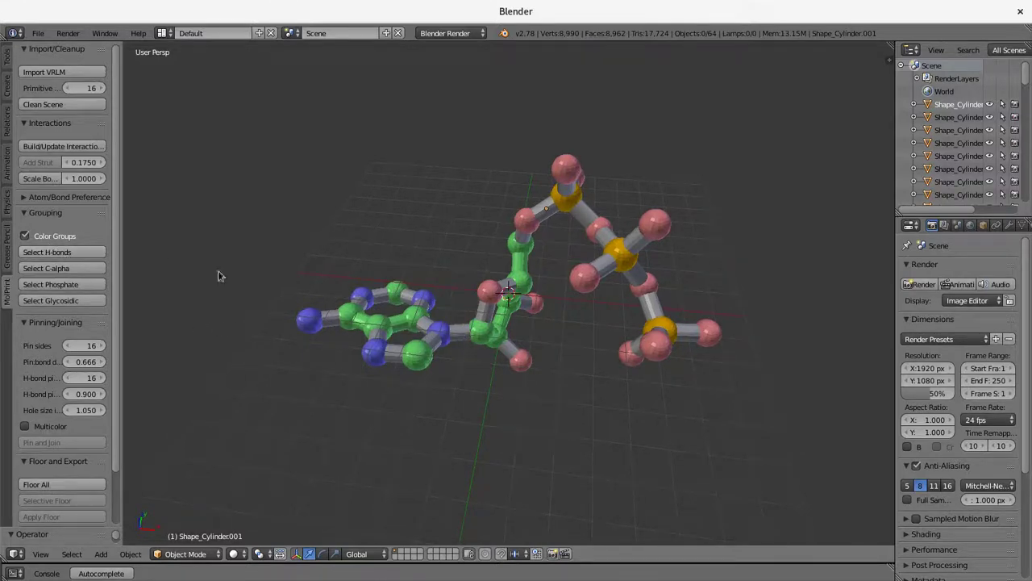
Select atoms and bonds into green ring, cyan middle and brown phosphate groups; set Pin sides to 4
right_click(483, 336)
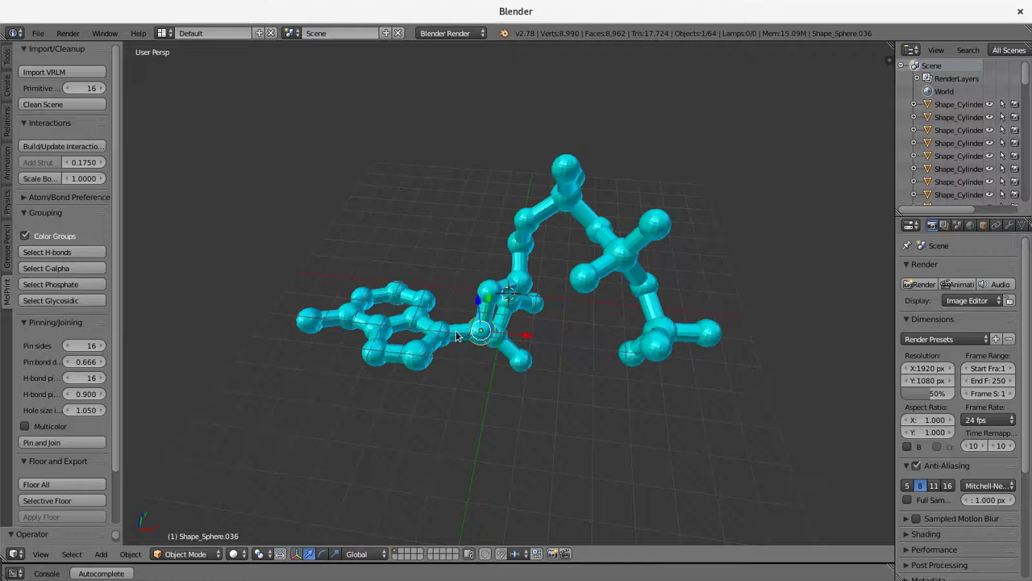
shift+right_click(457, 336)
middle_drag(457, 335, 558, 449)
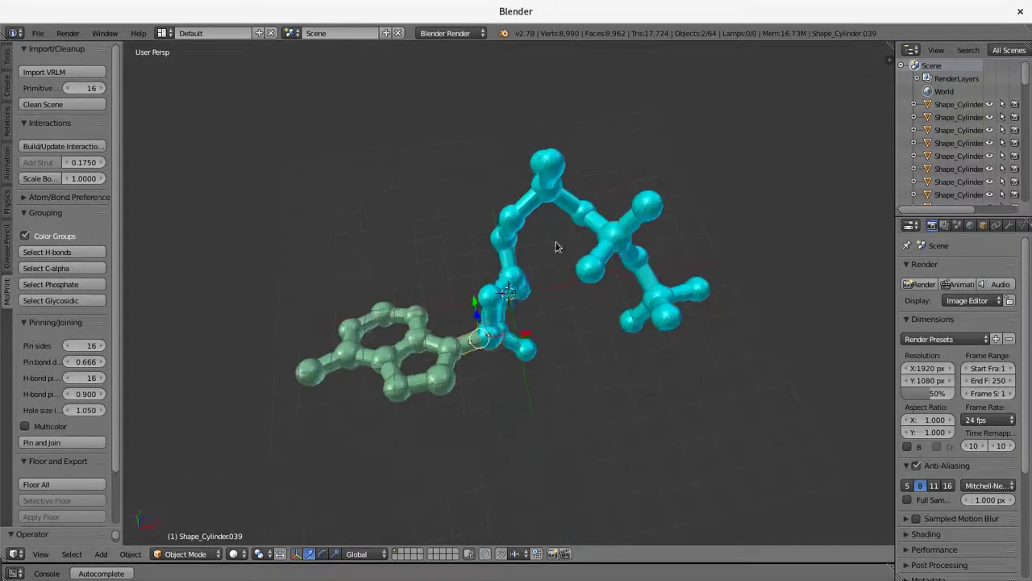
middle_drag(555, 246, 520, 242)
shift+right_click(513, 240)
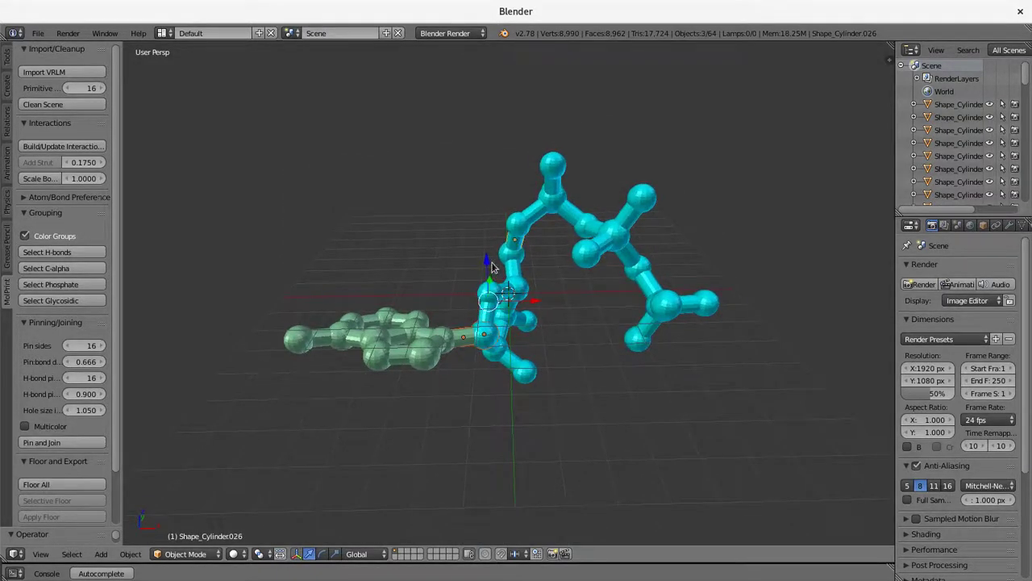
shift+right_click(498, 258)
mouse_move(498, 258)
middle_down()
mouse_move(456, 400)
mouse_move(424, 454)
mouse_move(510, 246)
middle_up()
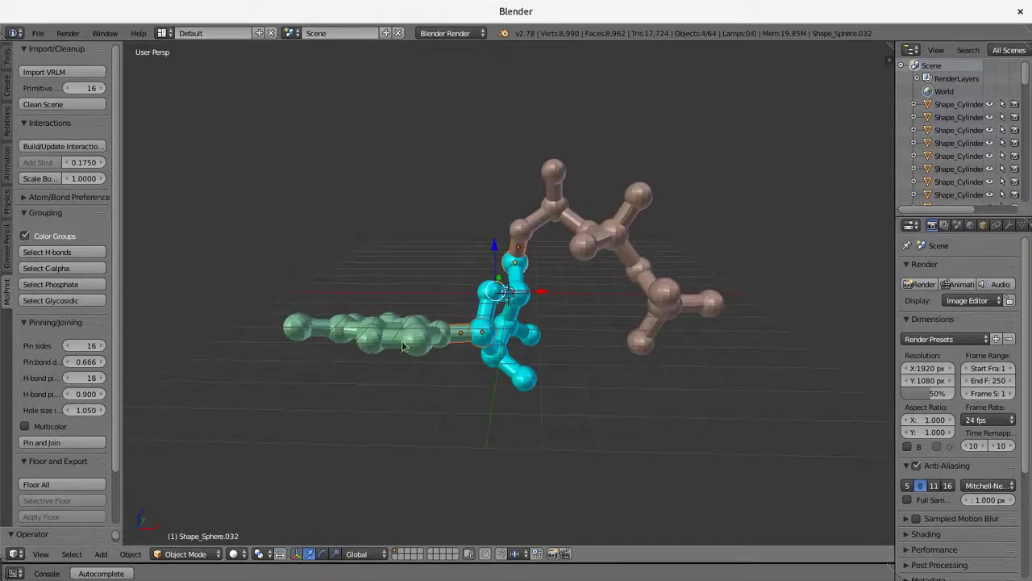
click(90, 346)
Confirm 4 pin sides and 0.8 pin bond diameter, joining the molecule into three pieces
key(Return)
click(83, 362)
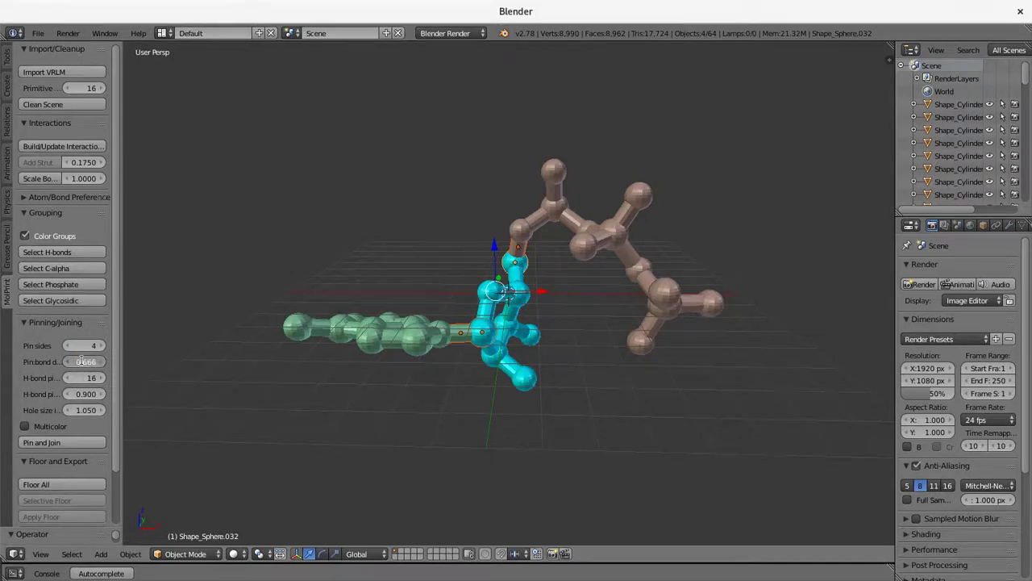
text(0.8)
key(Return)
mouse_move(331, 376)
middle_down()
mouse_move(338, 403)
mouse_move(314, 357)
mouse_move(311, 385)
mouse_move(343, 392)
mouse_move(340, 384)
middle_up()
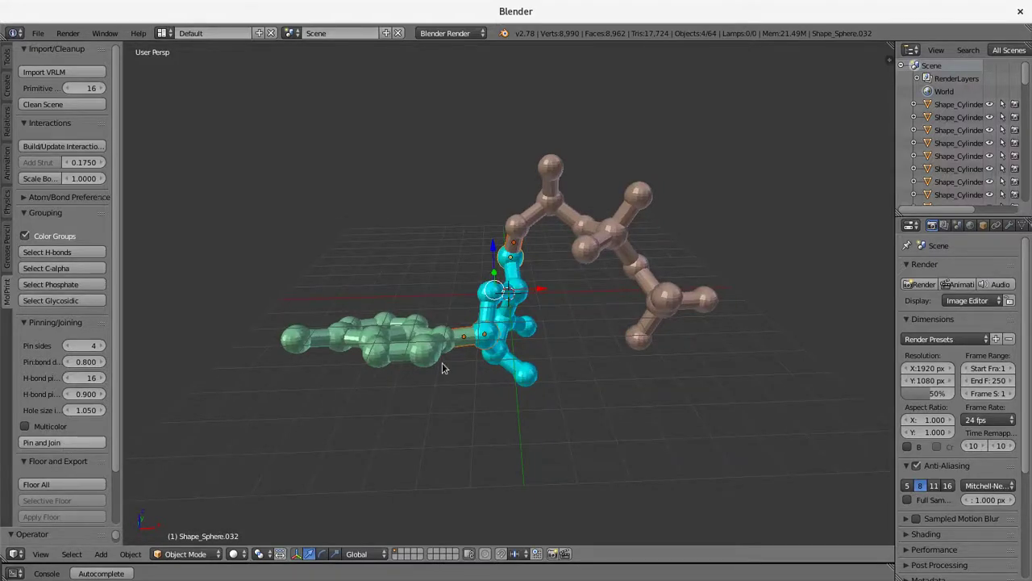
scroll(484, 412, up, 3)
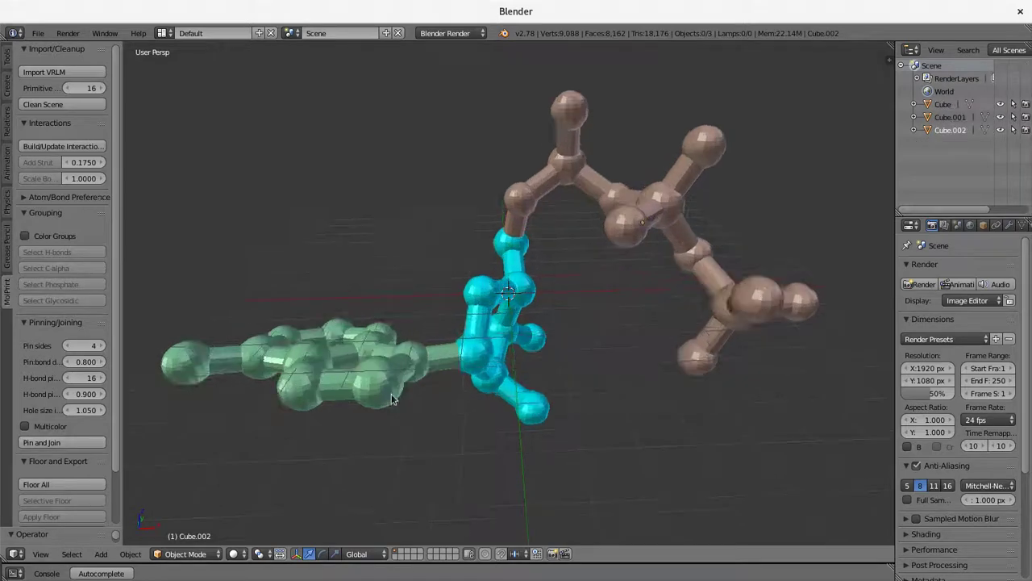
Move the green ring piece away from the other pieces and orbit to view the gap
right_drag(383, 364, 347, 366)
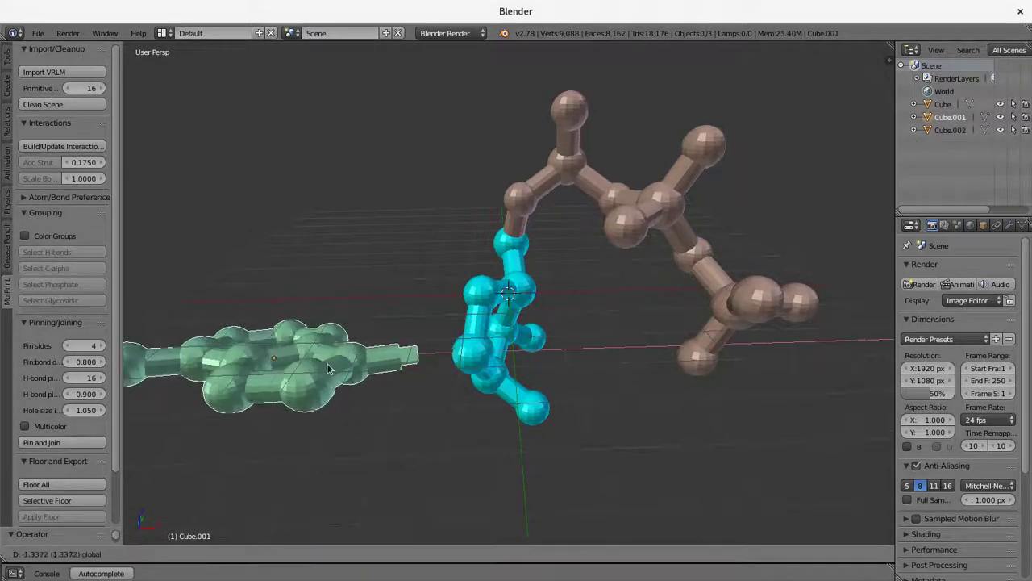
middle_drag(348, 366, 399, 427)
scroll(399, 427, up, 2)
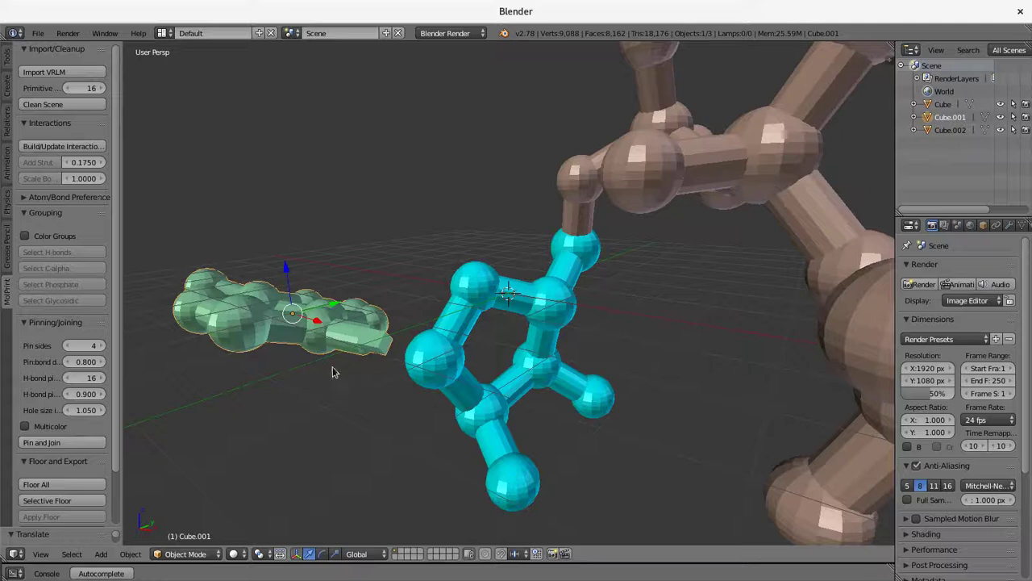
middle_drag(330, 500, 465, 440)
Select the cyan middle piece, inspect its square pin hole closely, then zoom back out
right_click(472, 313)
middle_drag(471, 312, 498, 423)
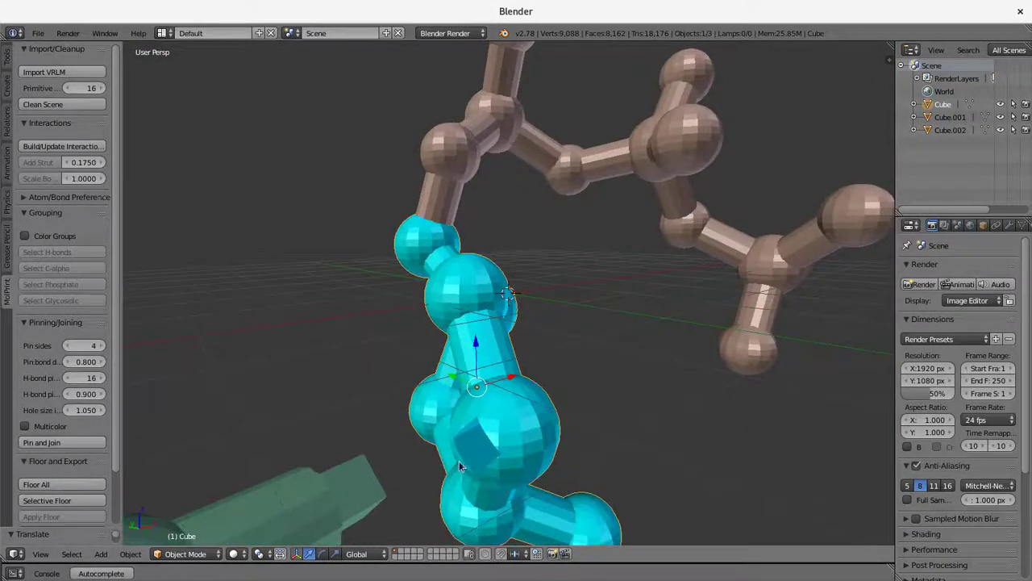
middle_drag(476, 470, 561, 409)
scroll(561, 409, down, 3)
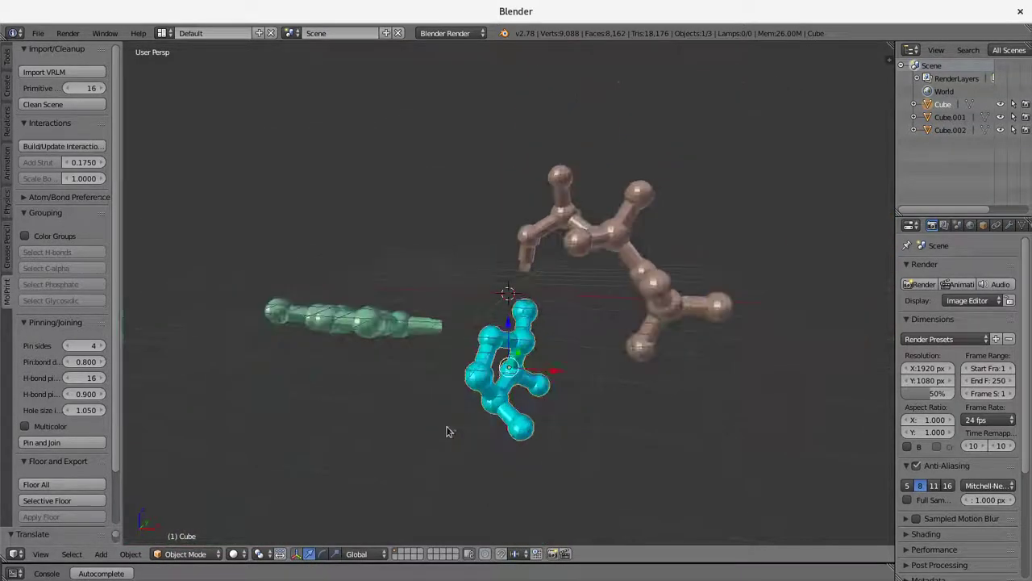
scroll(116, 458, down, 1)
scroll(115, 458, down, 1)
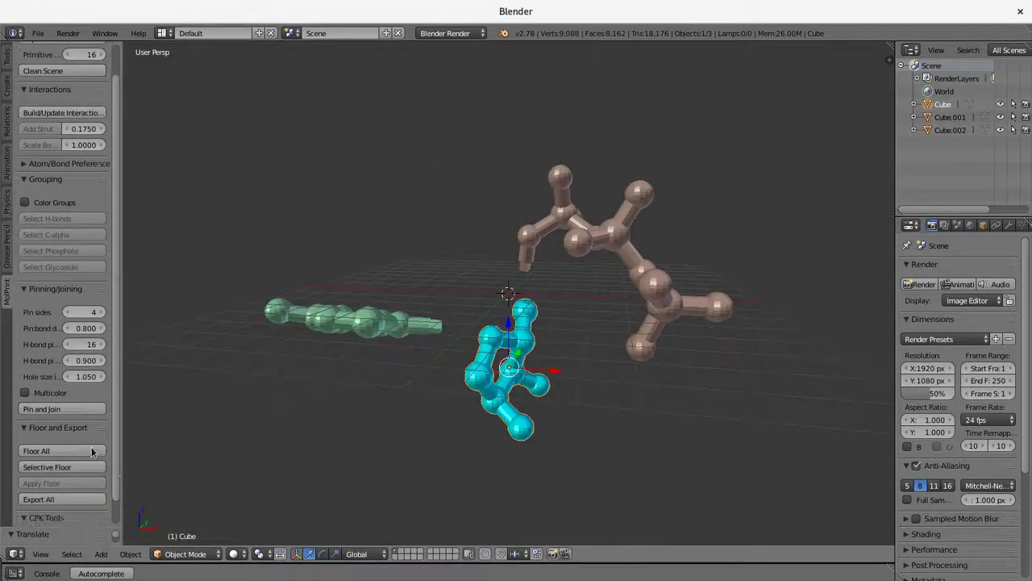
click(92, 450)
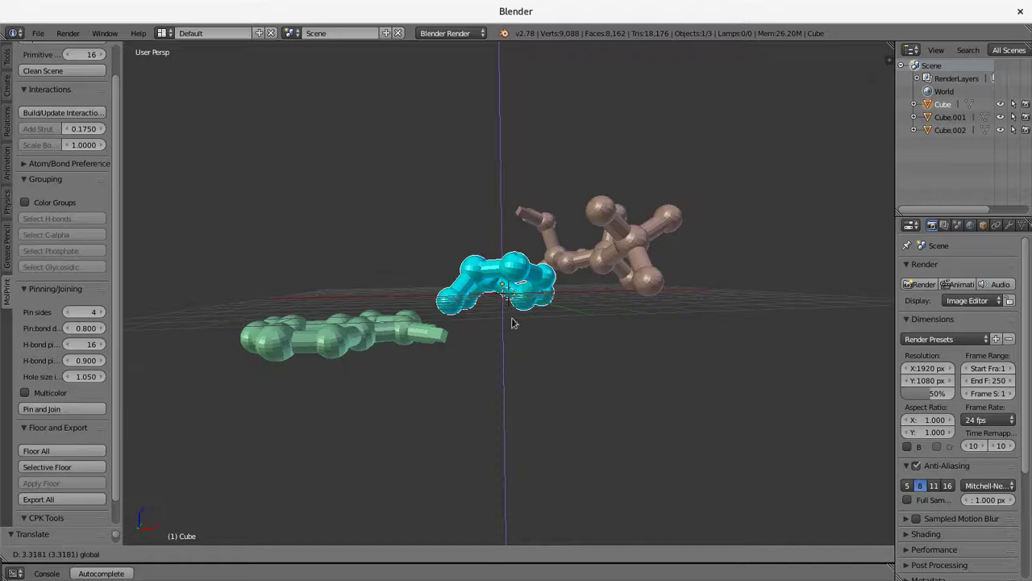
Slide the brown piece right, raise the green piece into line, and export all three as STL
click(511, 322)
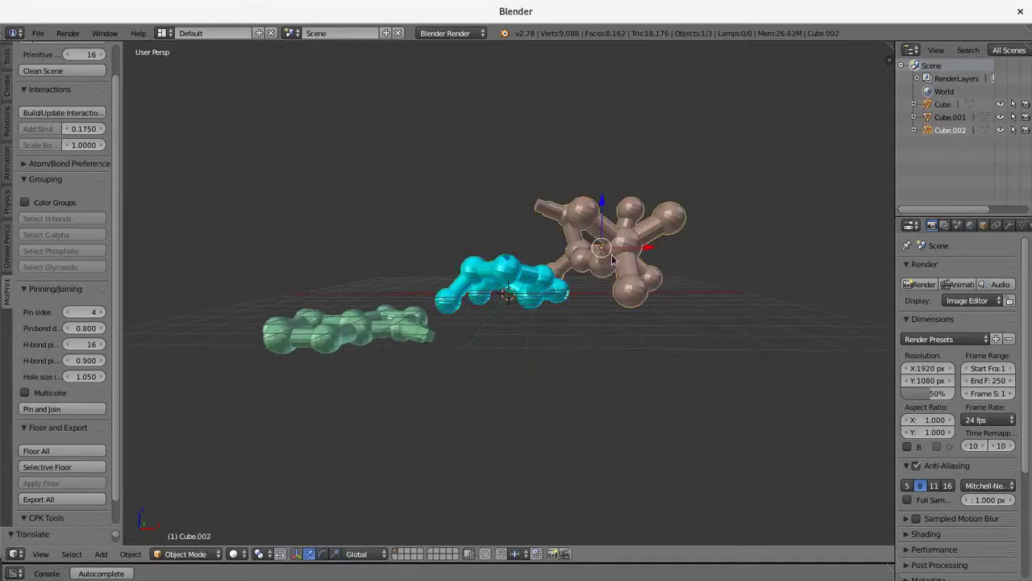
drag(648, 248, 689, 248)
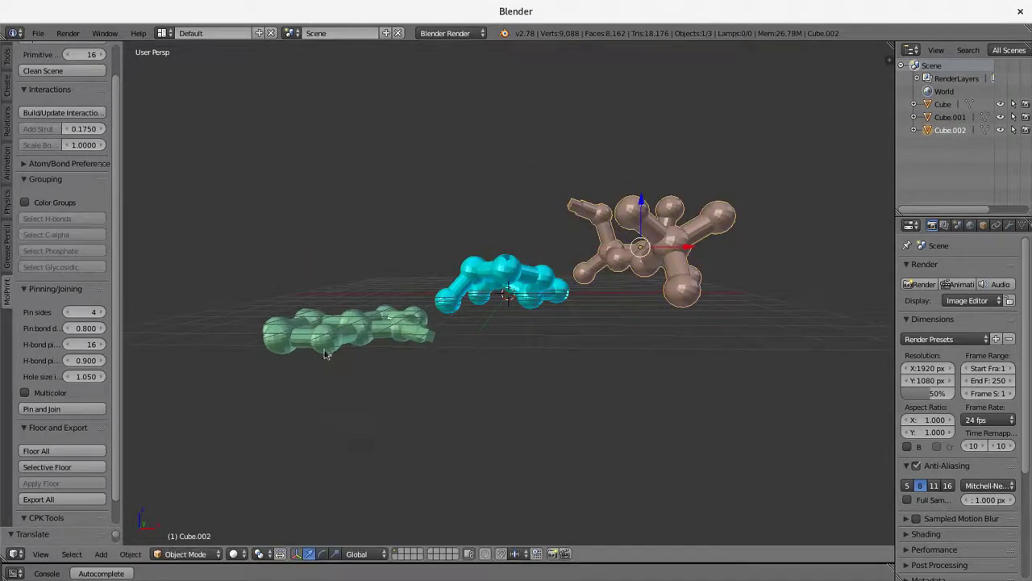
right_click(342, 321)
drag(346, 279, 345, 243)
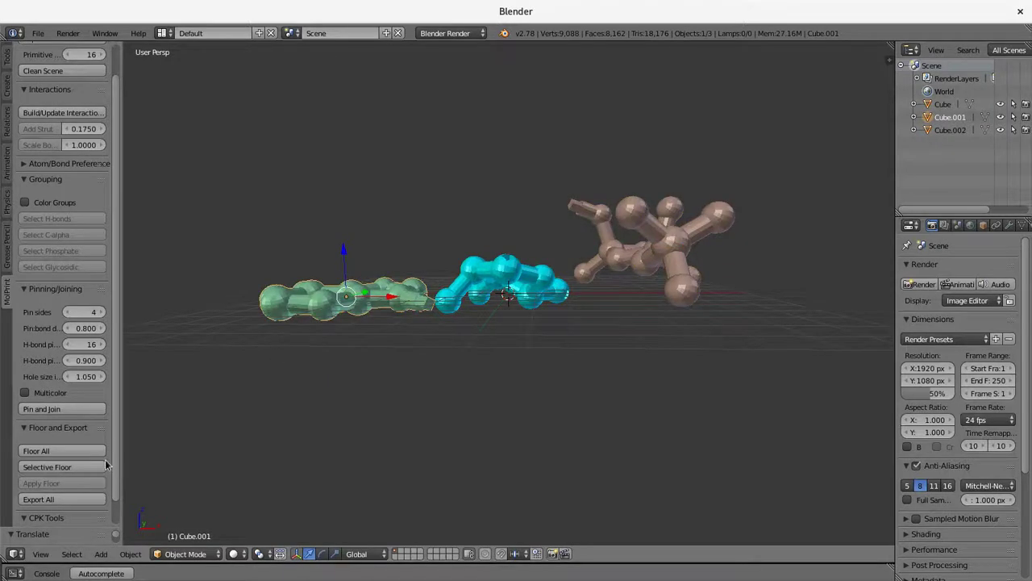
click(60, 500)
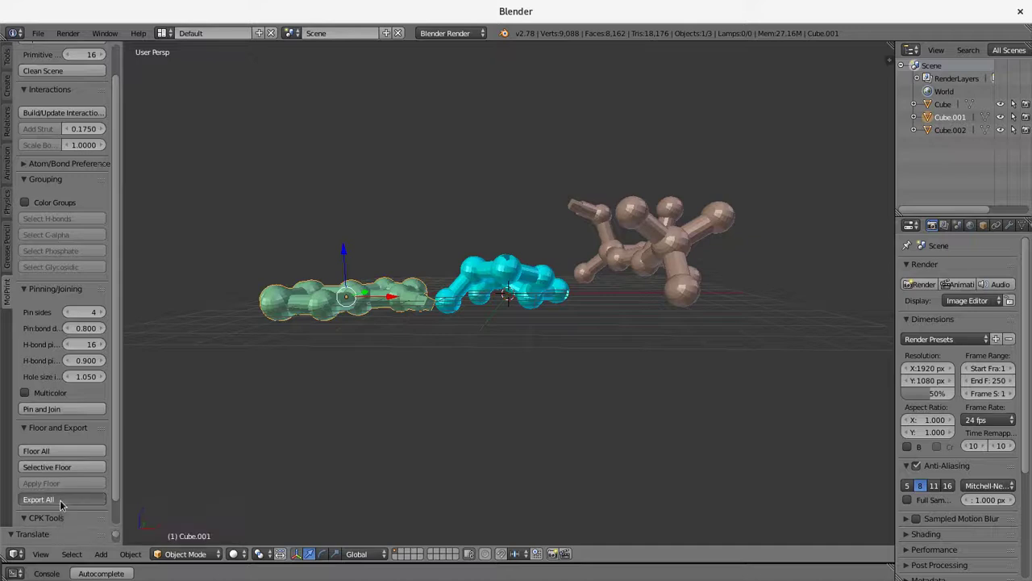